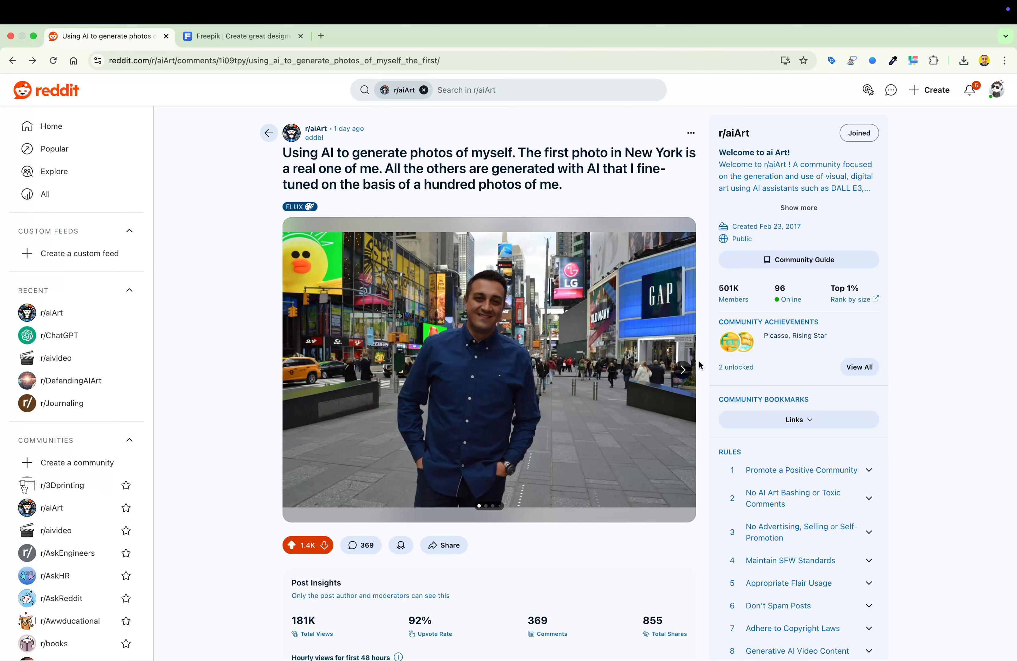
Step: Browse through the photos in the Reddit post's gallery about AI-generated self-portraits
left_click(683, 374)
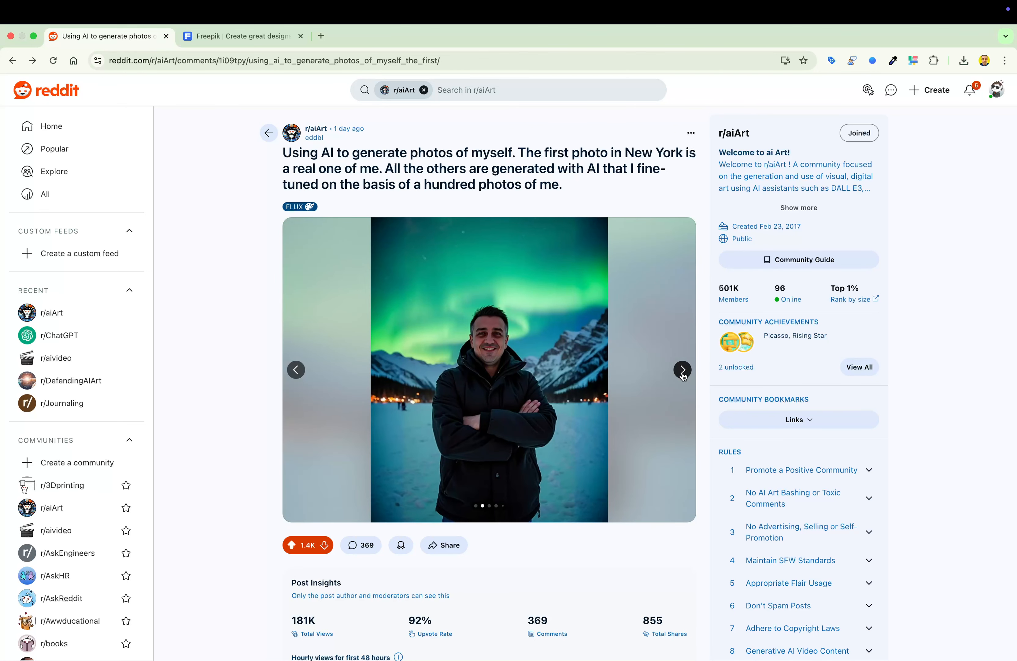
left_click(683, 371)
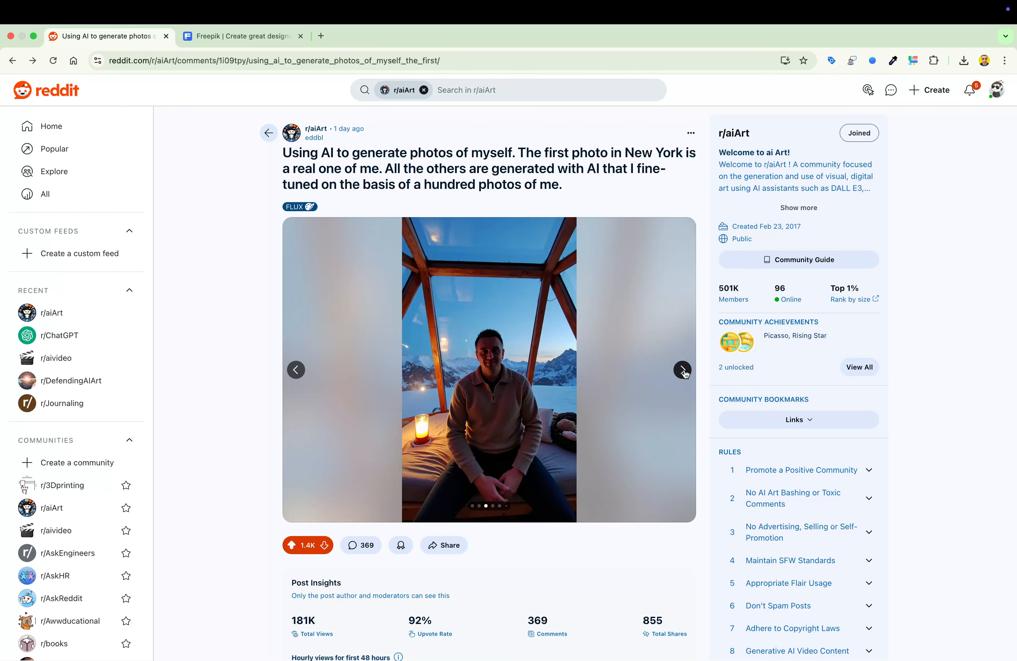
left_click(684, 374)
left_click(683, 370)
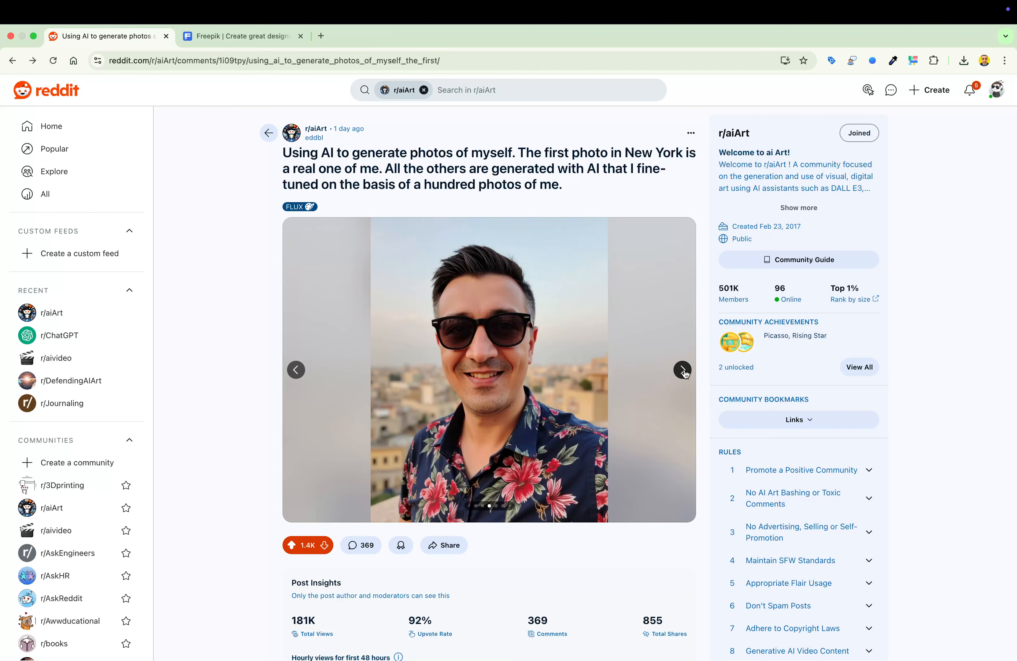
left_click(683, 370)
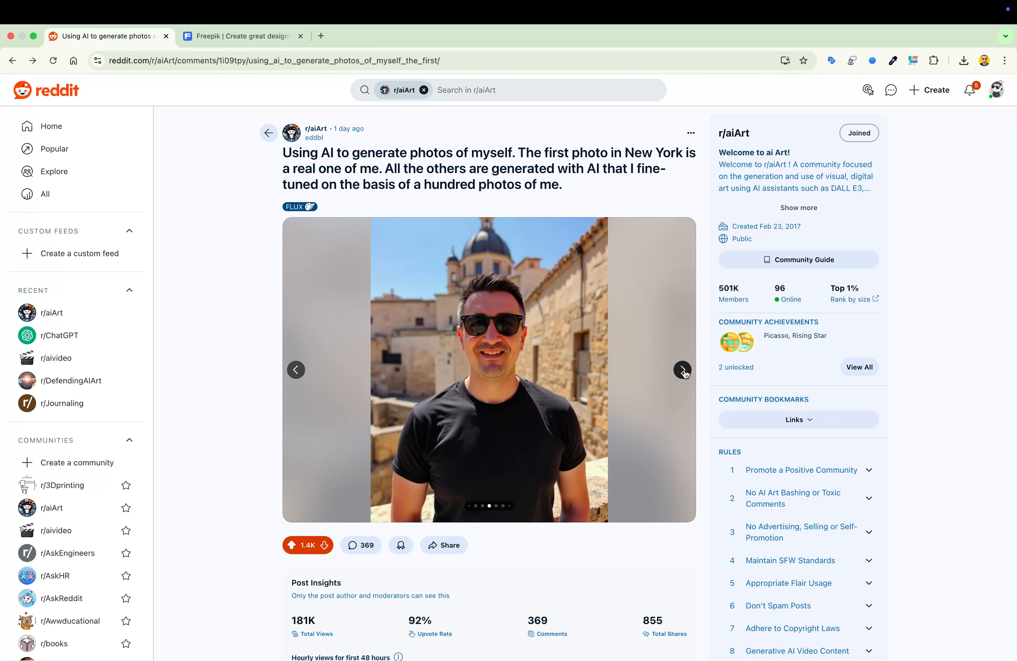
left_click(683, 370)
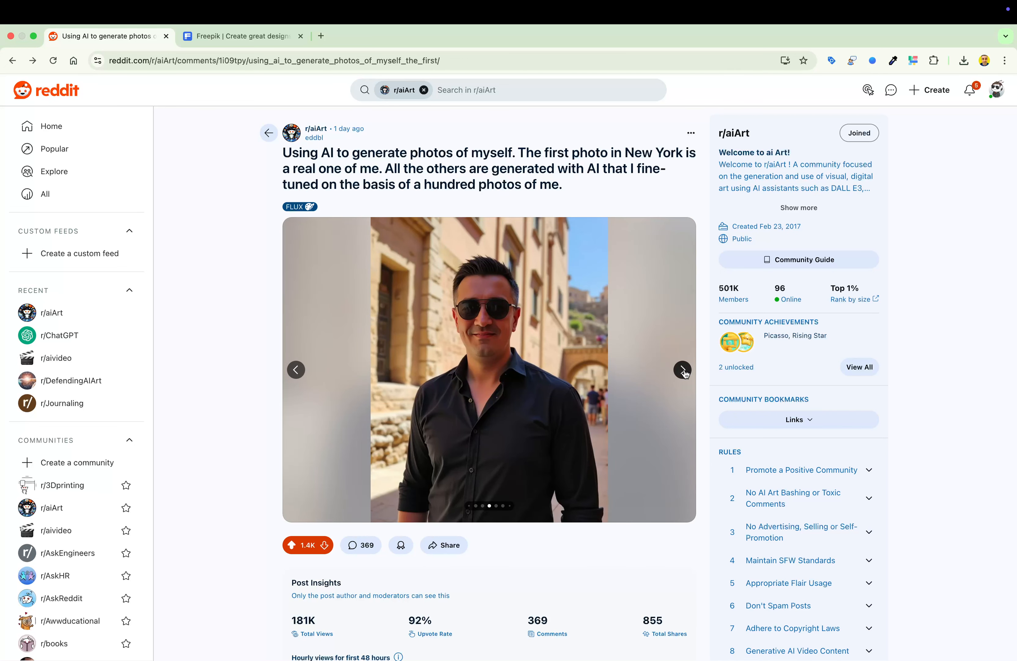
left_click(683, 370)
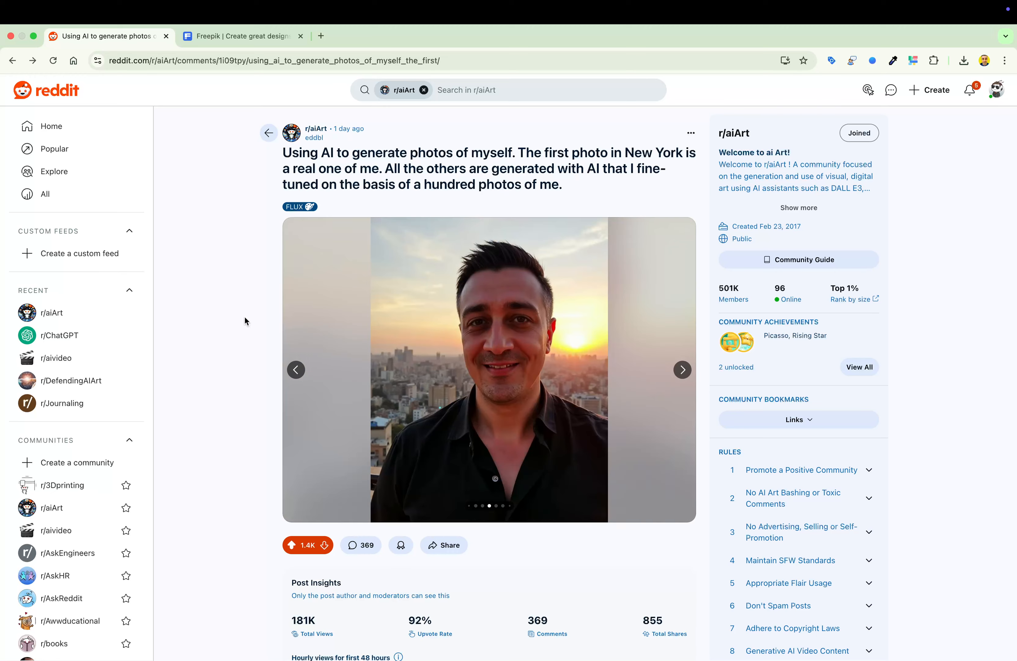
Step: Switch to Freepik and open the AI Image Generator
left_click(243, 37)
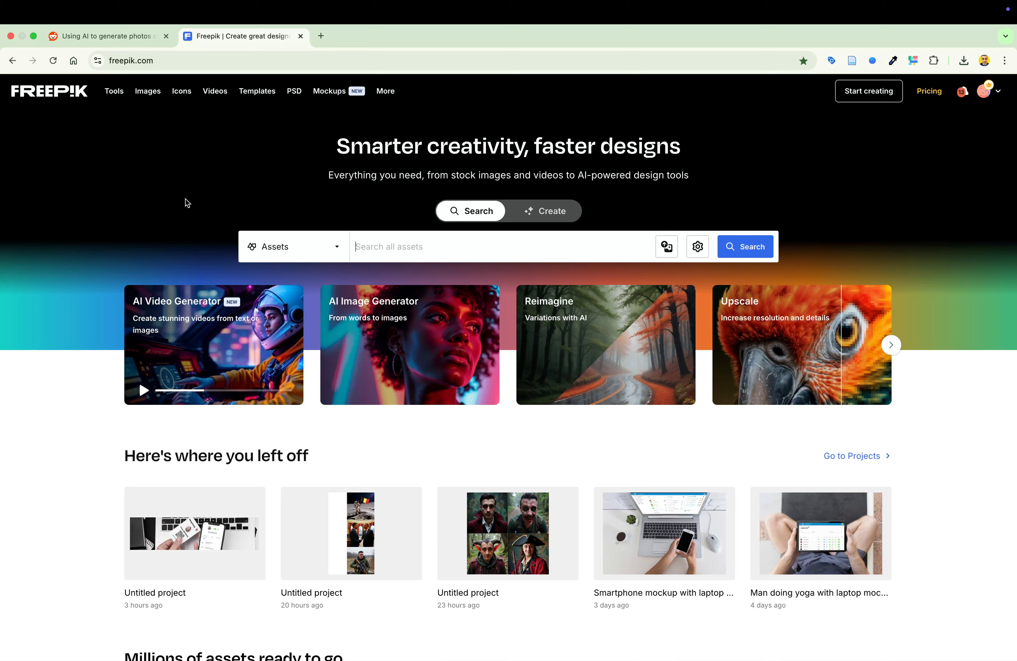
mouse_move(114, 90)
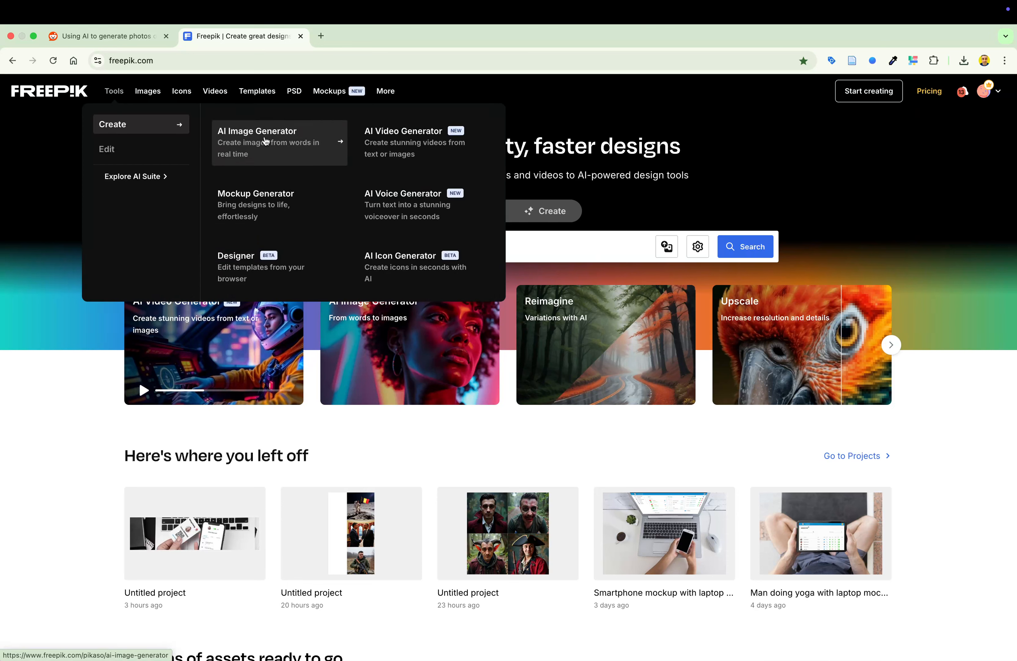
left_click(266, 140)
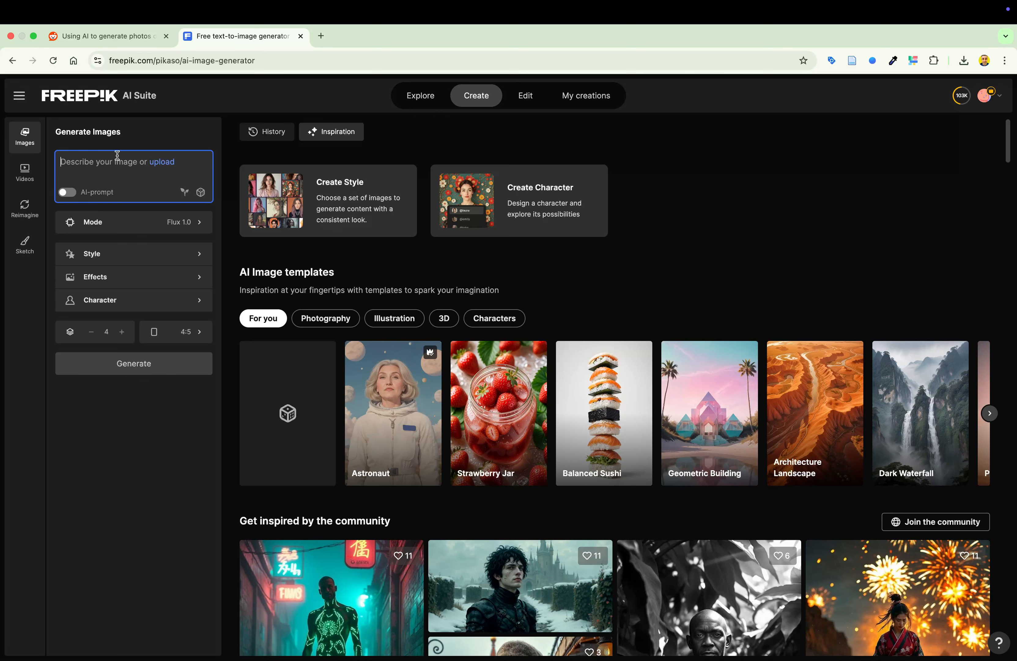
Step: Generate images from the prompt "A guy wearing a tuxedo in a luxurious hotel lobby"
type("A g")
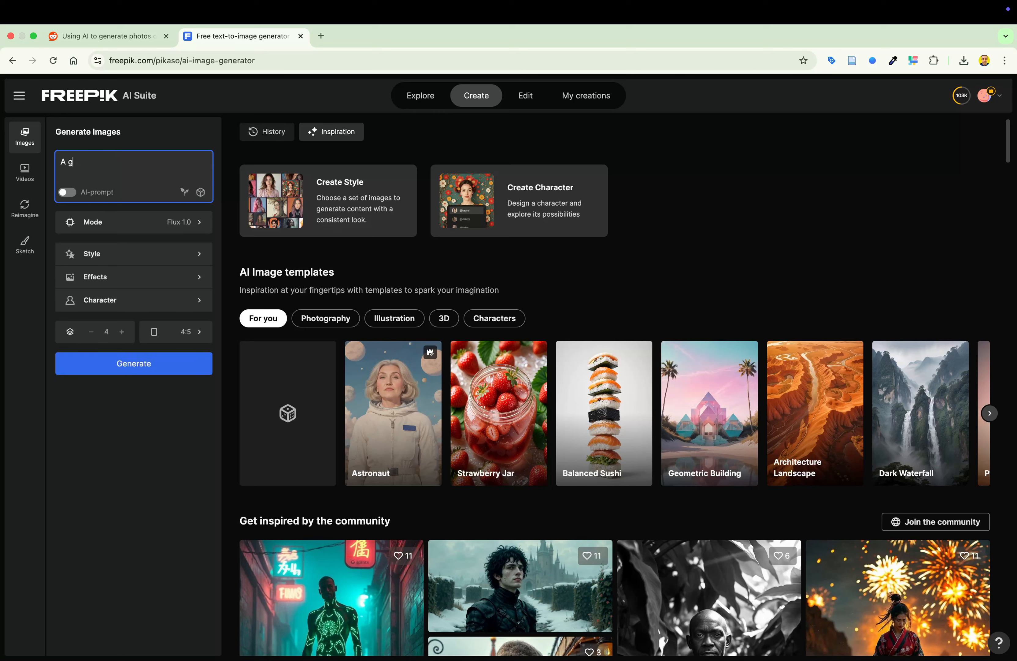
type("uy wearing a tuxedo n a")
key("BackSpace")
key("BackSpace")
key("BackSpace")
type("in a luxurious hotel")
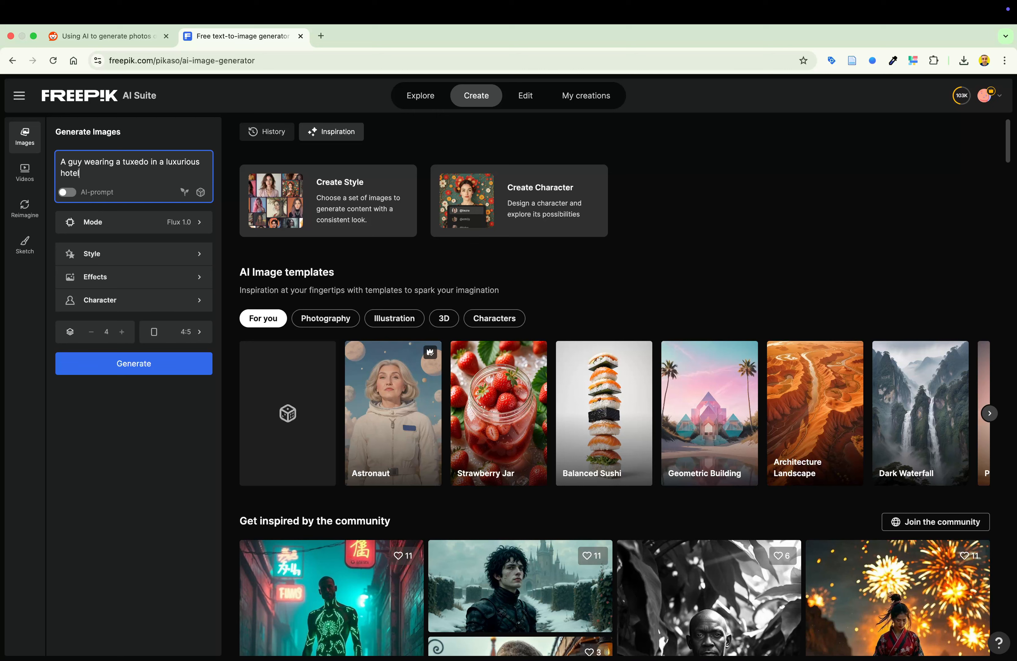
type(" lobby")
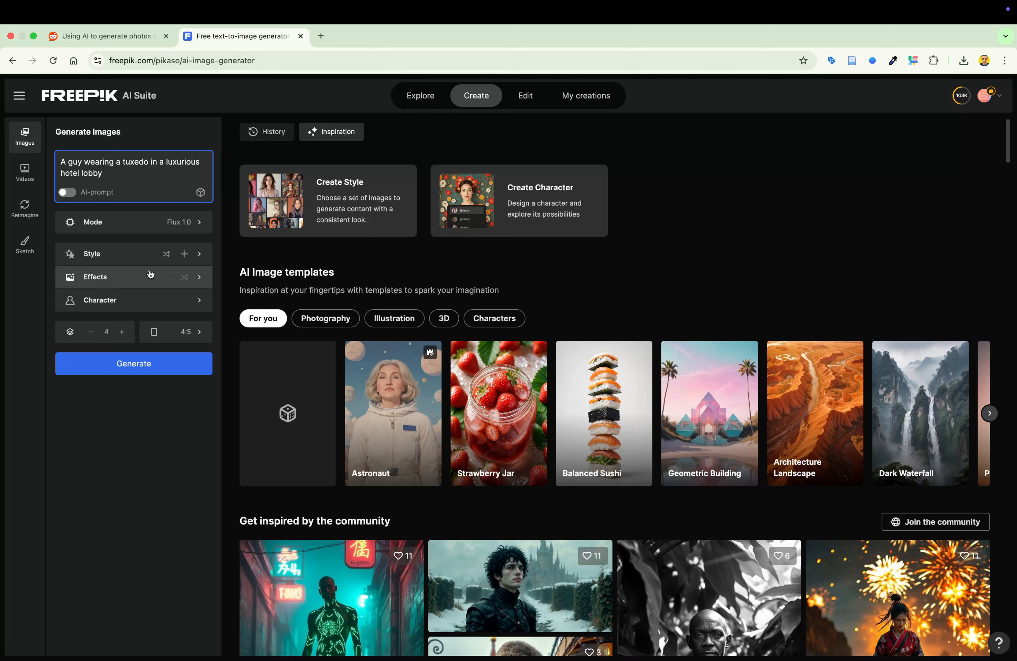
left_click(145, 363)
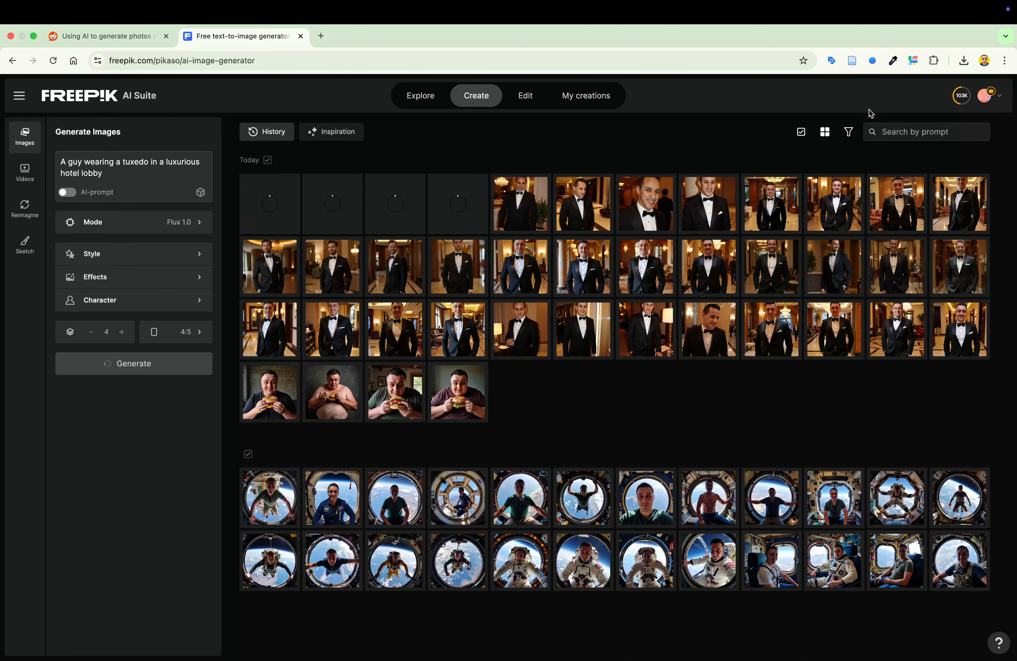
Step: Set the image size of the history view to Large and look over the generated tuxedo images
left_click(825, 132)
left_click(831, 304)
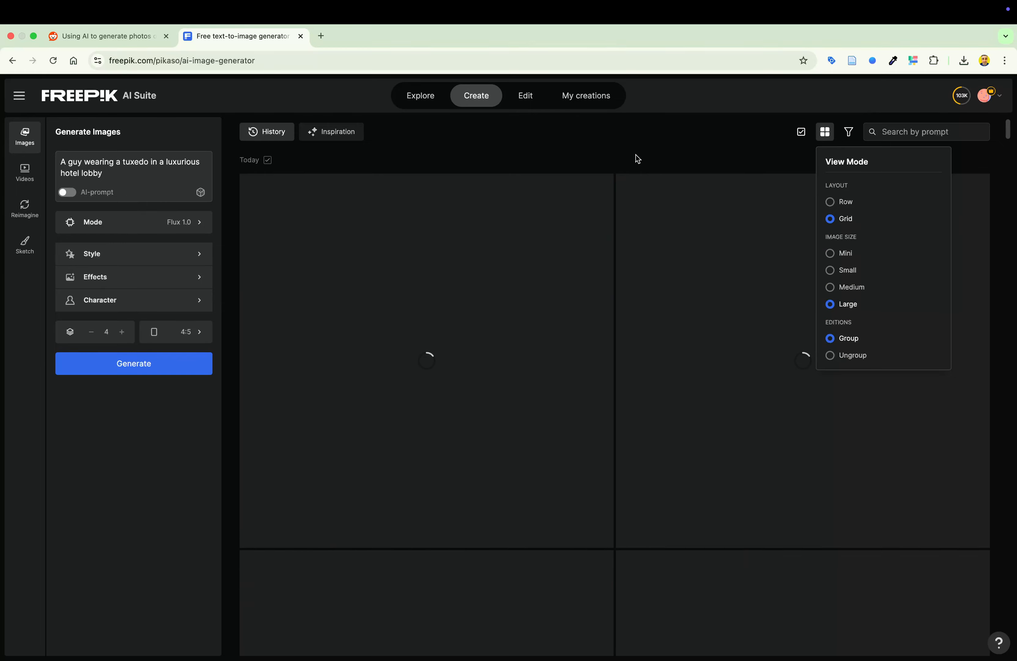
left_click(636, 154)
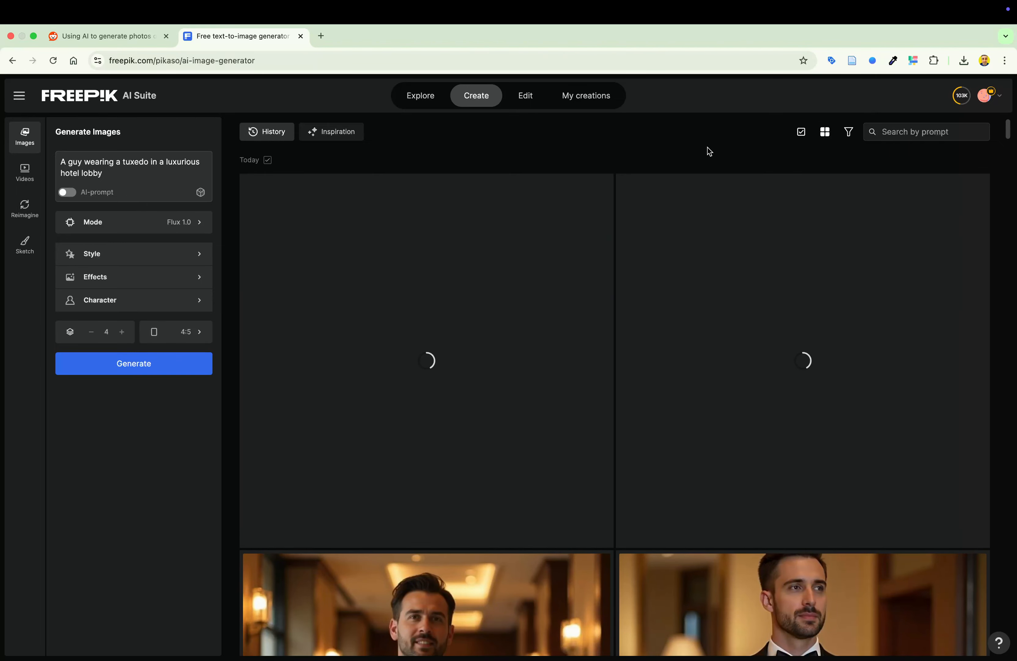
scroll(760, 478, "down", 3)
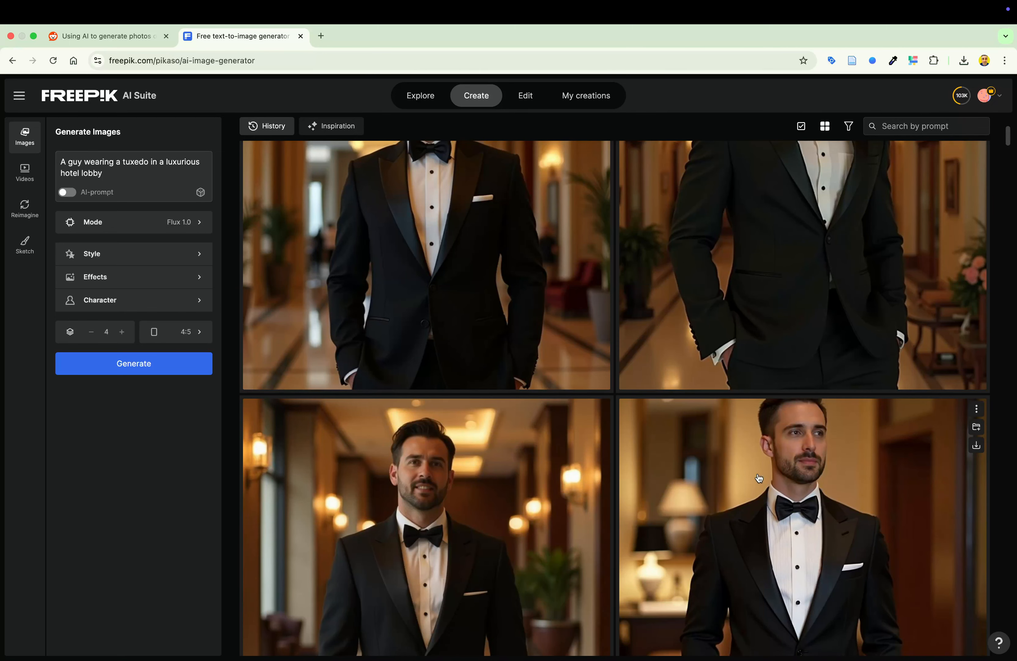
scroll(745, 345, "up", 3)
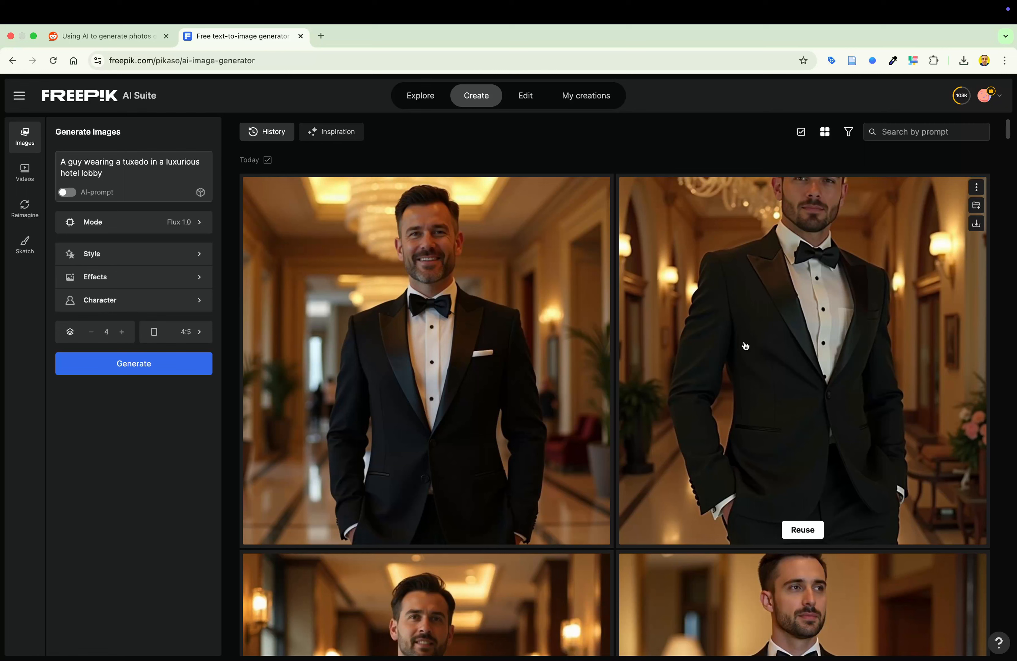
left_click(81, 162)
left_click_drag(81, 163, 60, 162)
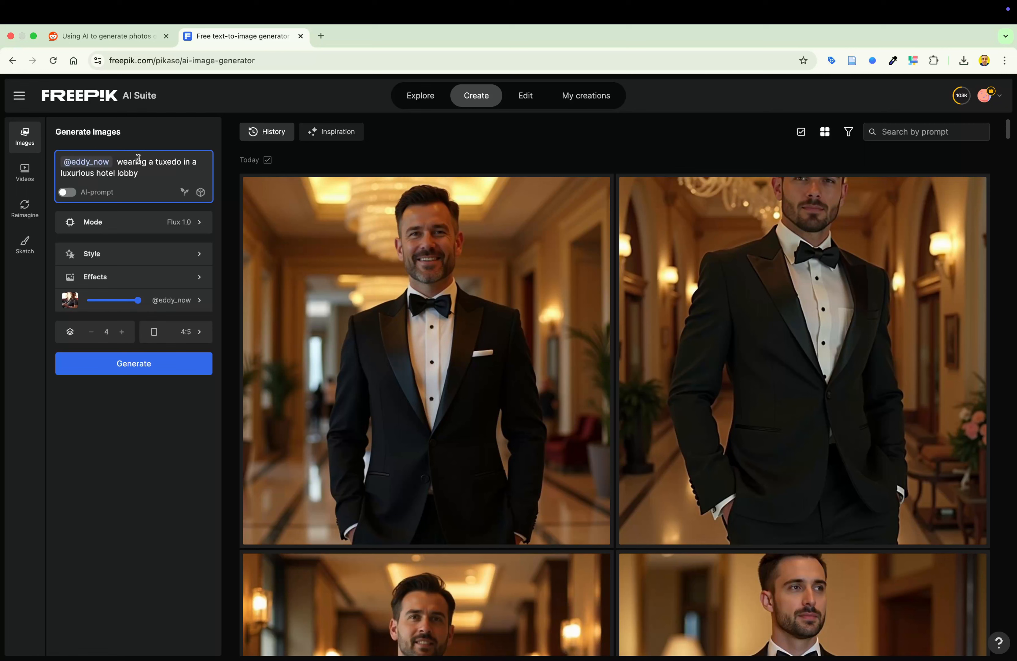
key("BackSpace")
left_click(185, 364)
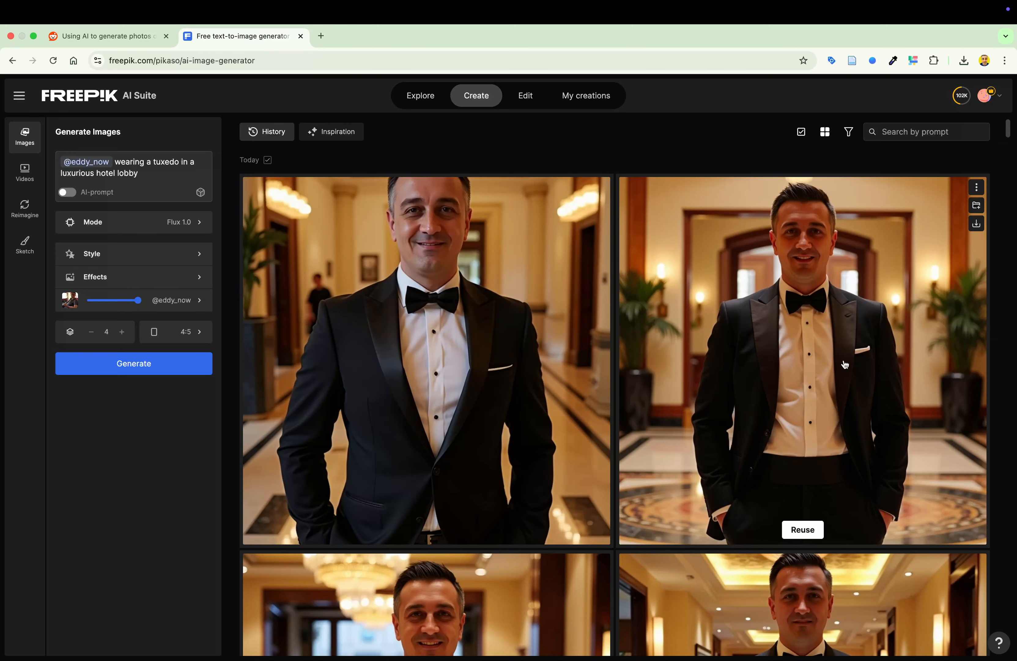
scroll(845, 364, "down", 3)
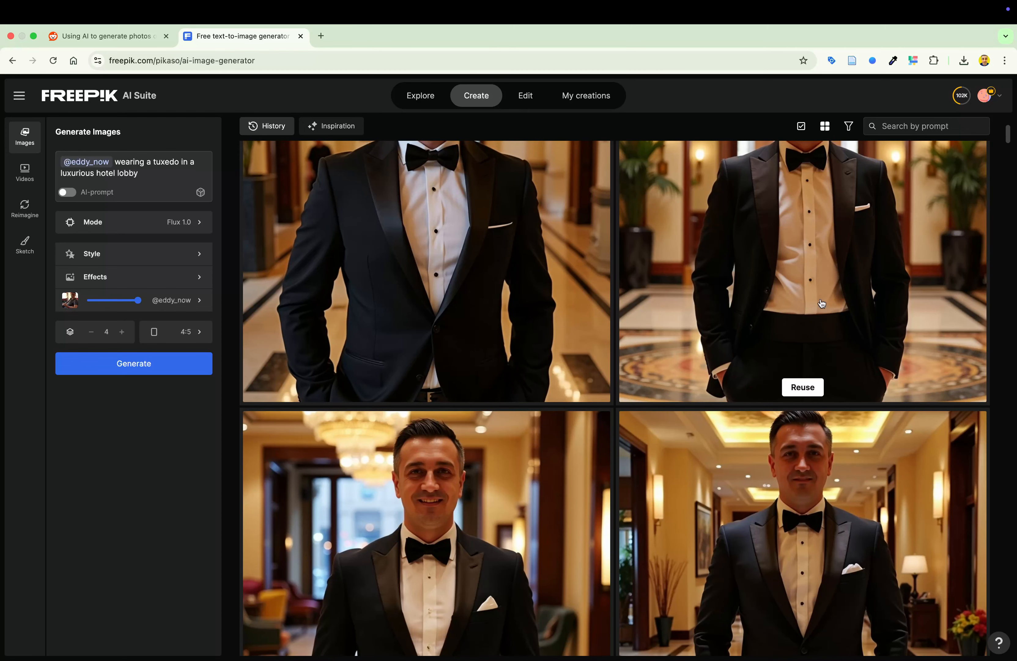
scroll(815, 296, "up", 3)
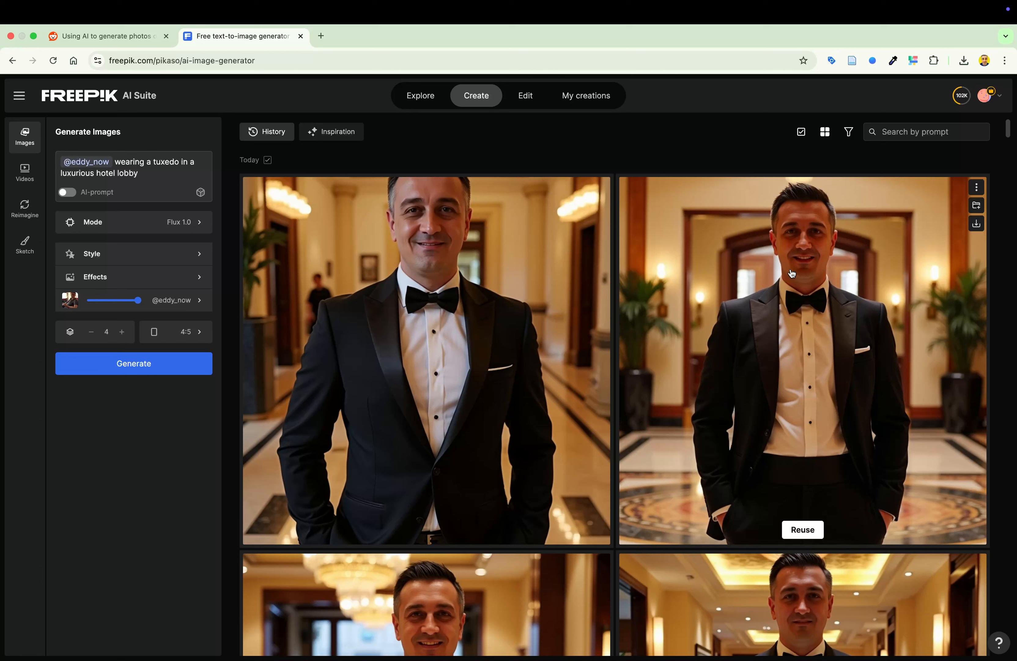
Step: Remove the custom character from the prompt and open the form for creating a custom character
left_click(148, 170)
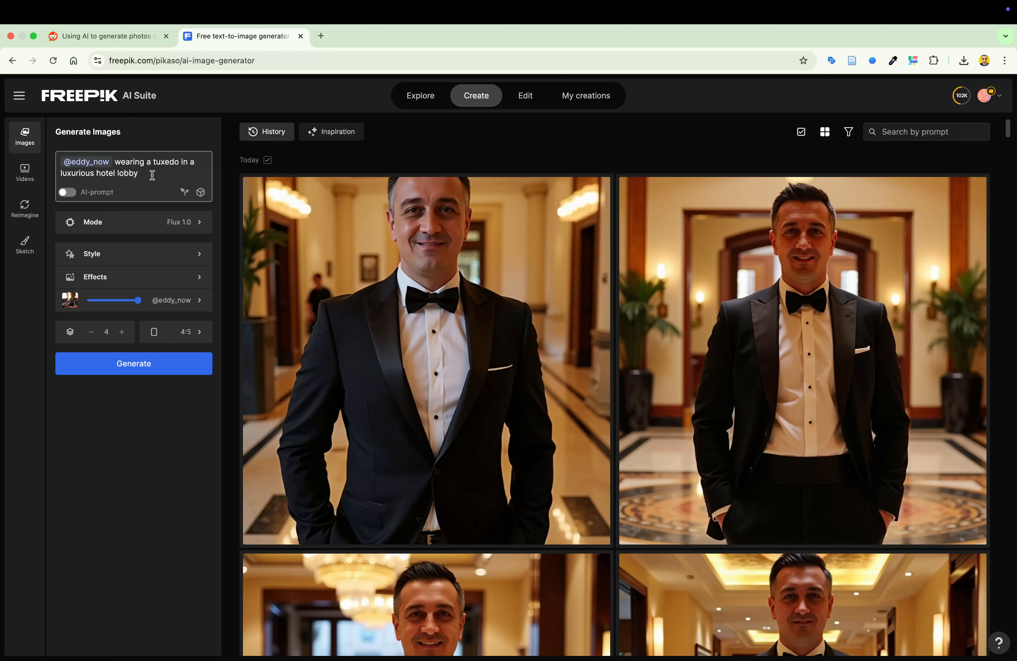
left_click(77, 300)
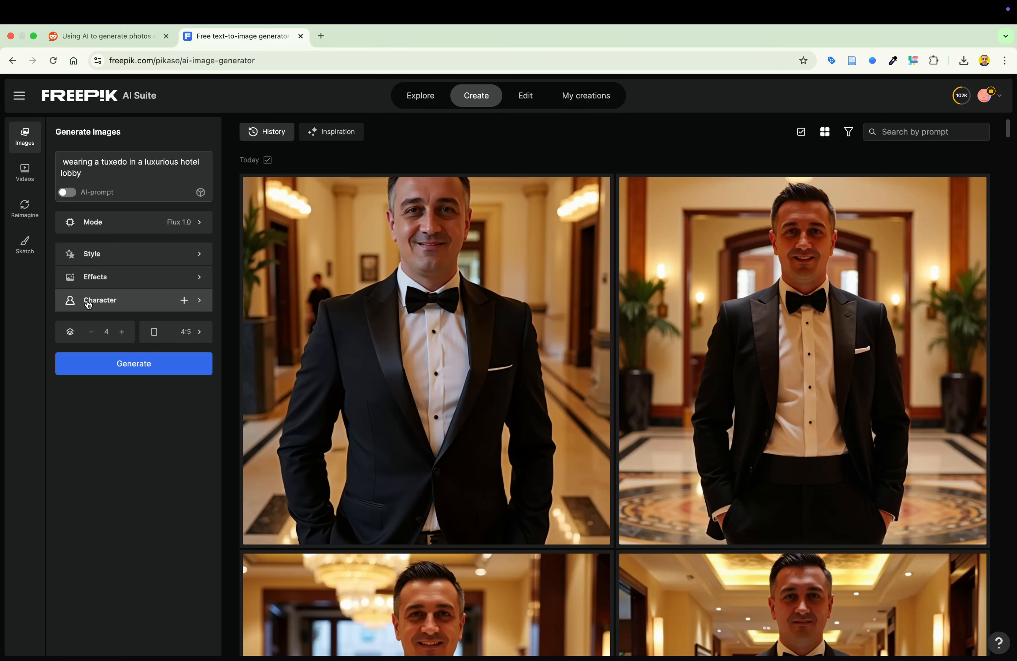
left_click(88, 303)
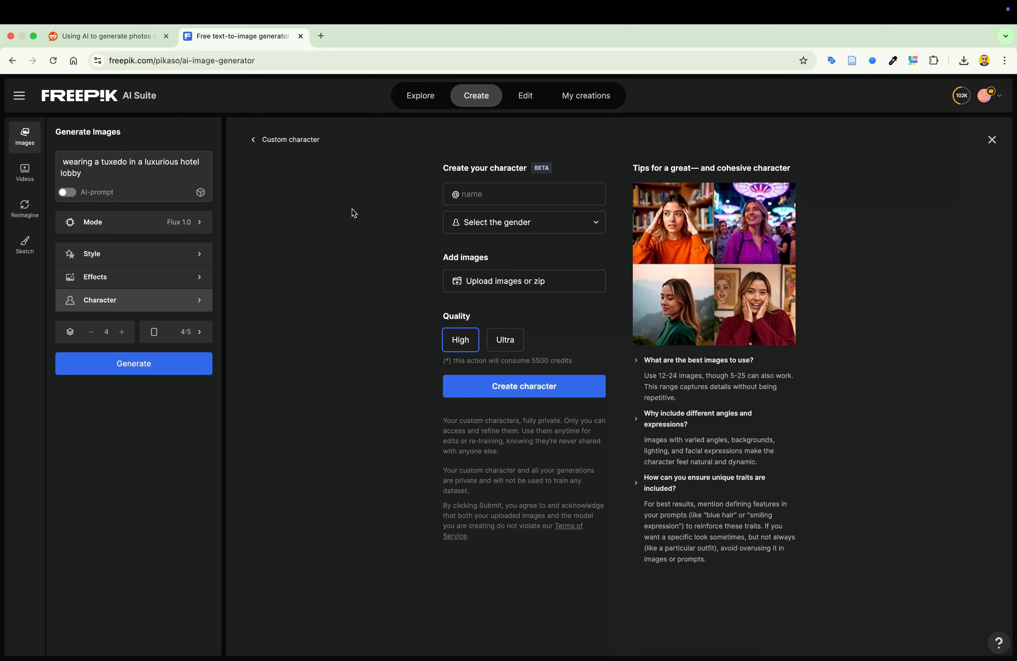
Step: Switch to Finder and look through the training photos in the Eddy_now folder
key("super+Tab")
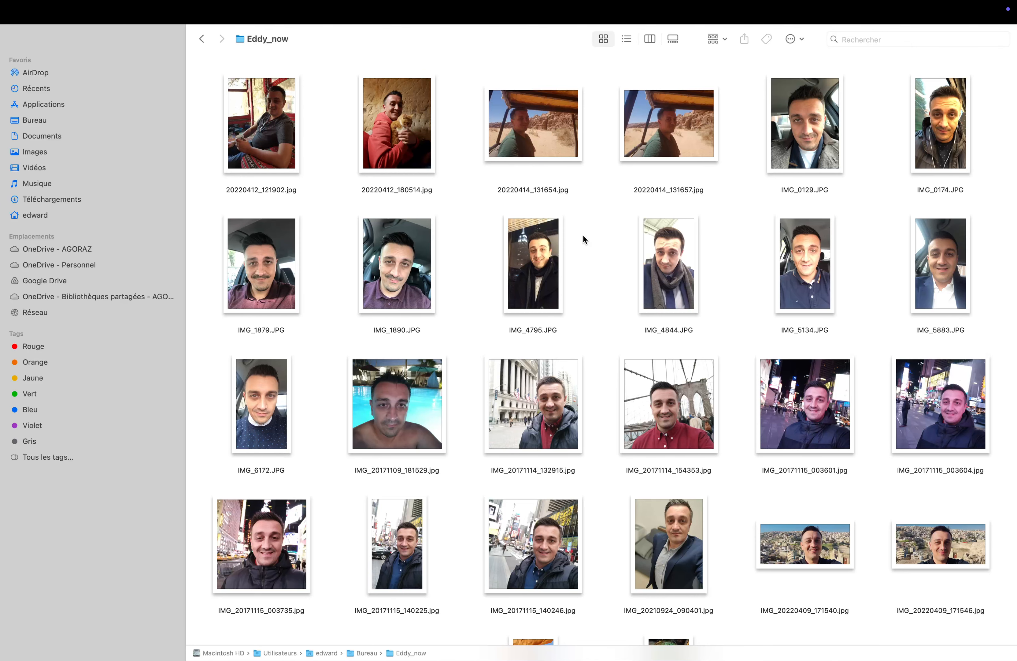
scroll(604, 248, "down", 4)
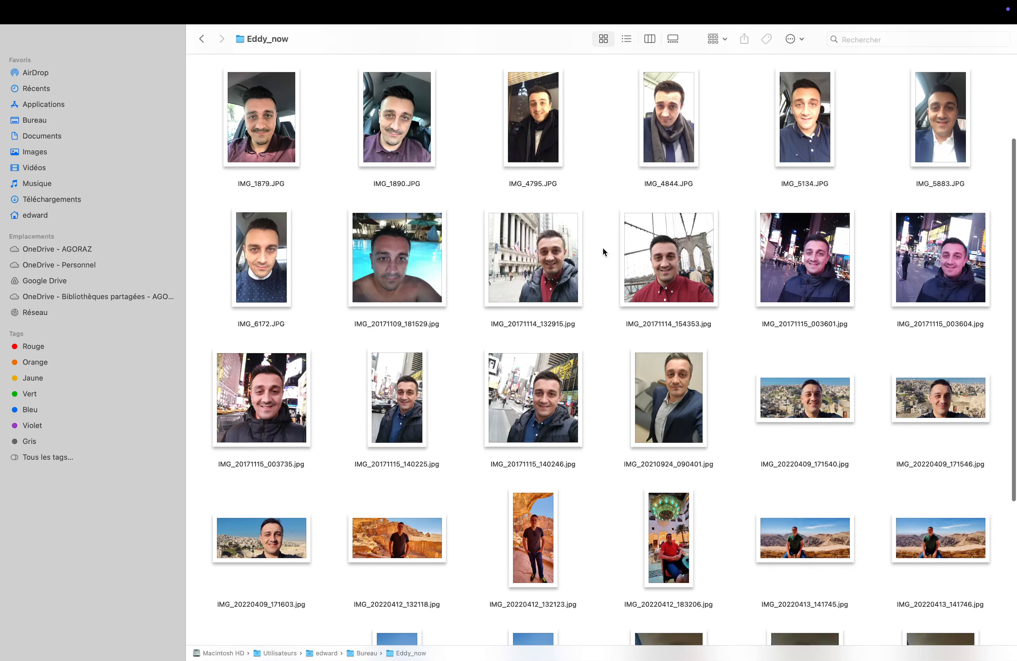
scroll(602, 249, "up", 4)
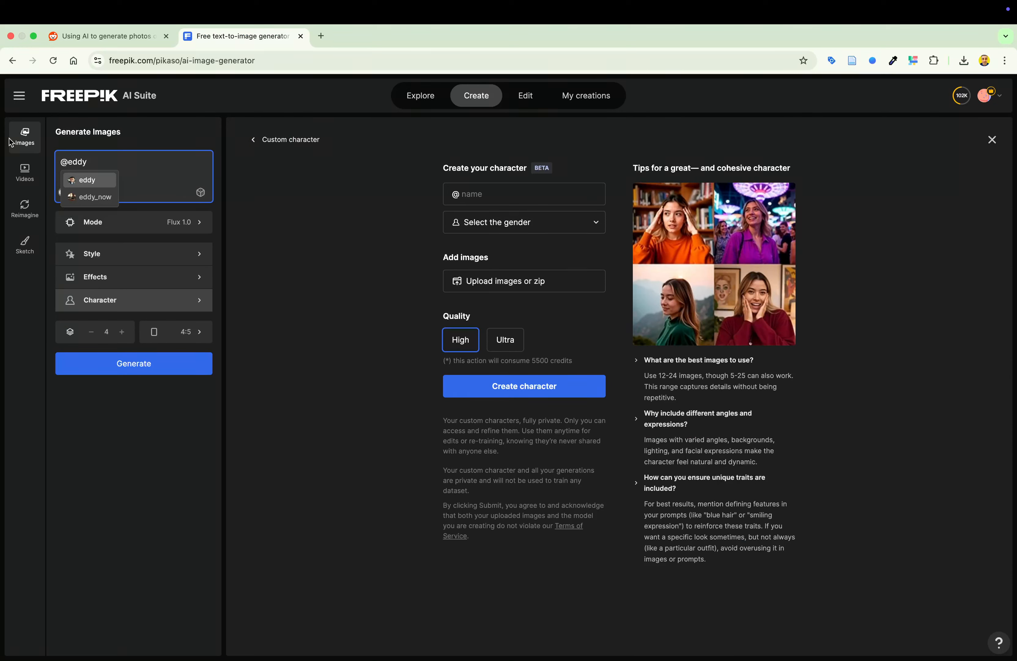
left_click(93, 197)
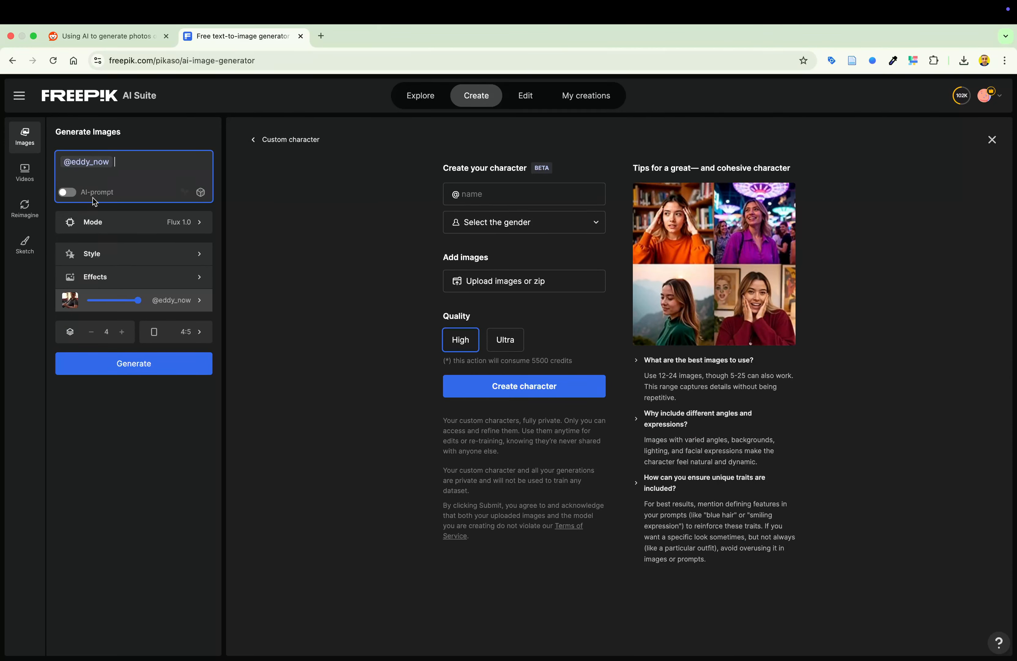
type("as")
type("a flight attendent,")
key("Return")
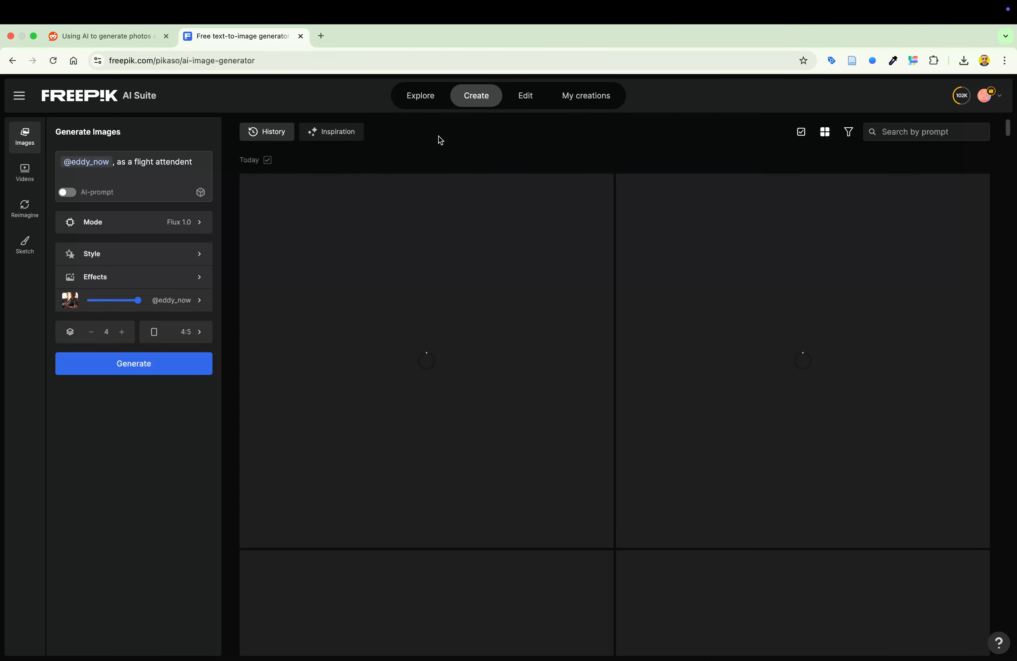